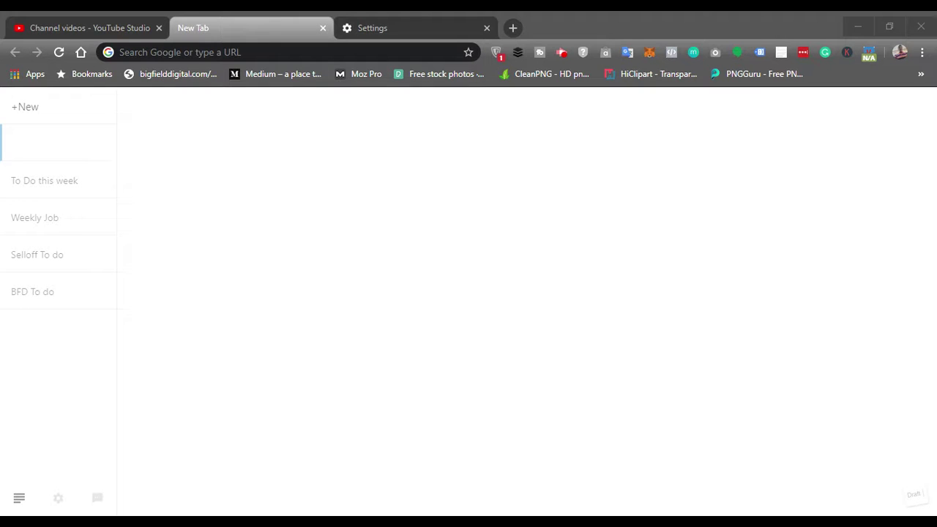
Search Google for 'how to make videos for youtube pdf' using the autocomplete suggestion.
key("alt+Tab")
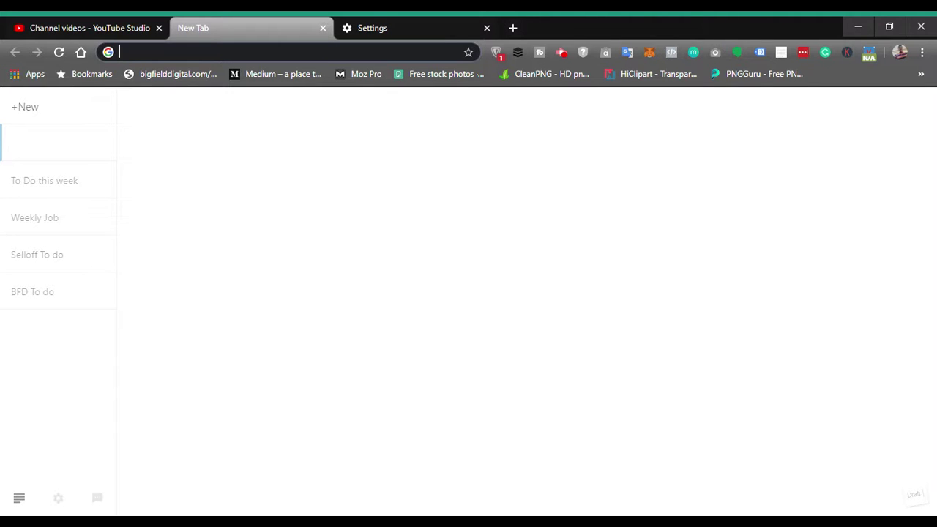
type("how")
key("Right")
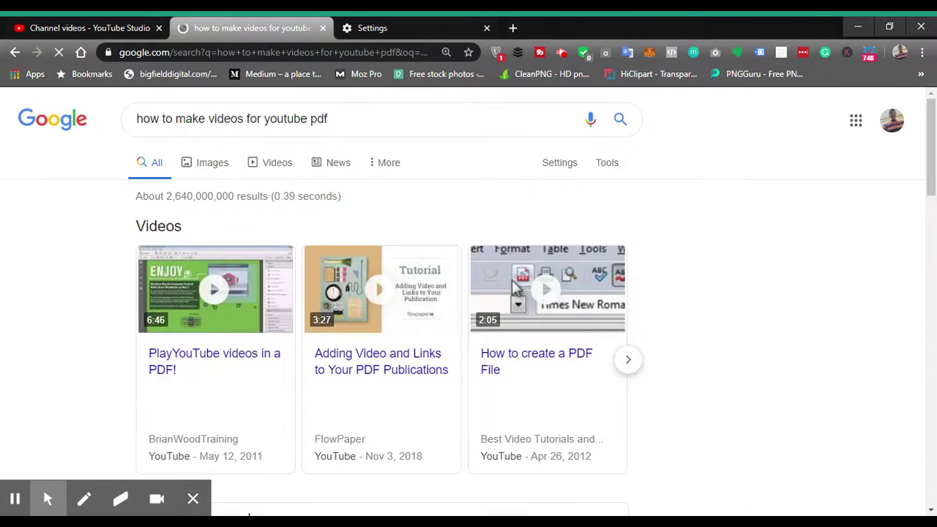
Open the Tutorialspoint PDF result in a background tab.
left_click_drag(933, 170, 927, 251)
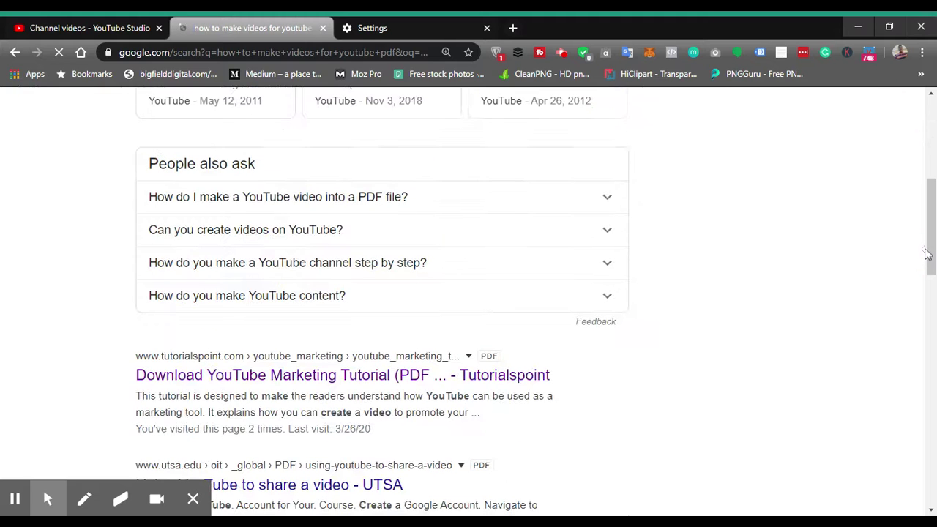
middle_click(509, 371)
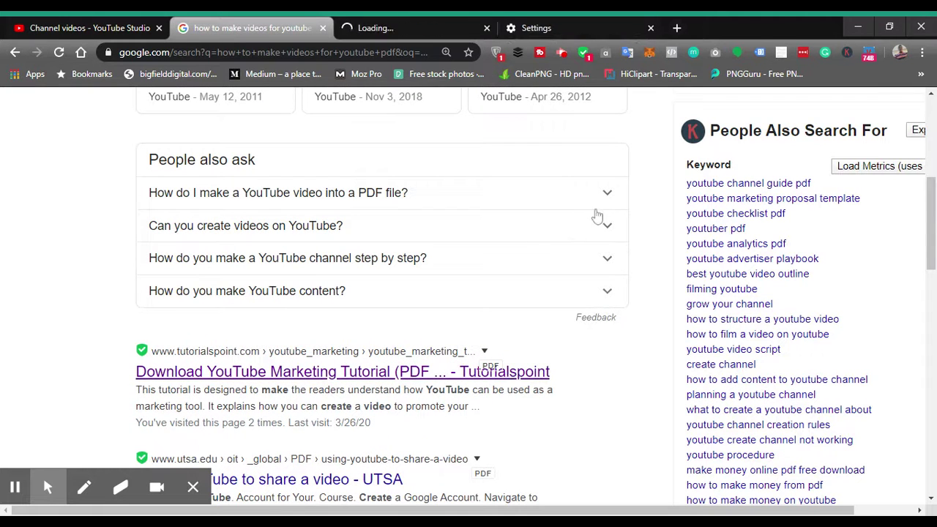
left_click_drag(933, 211, 932, 366)
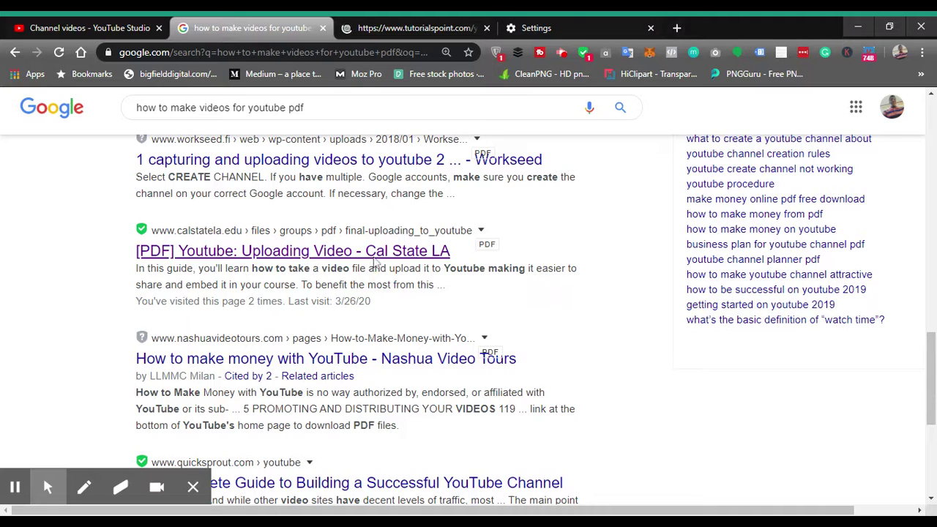
Open the Cal State LA PDF result, skim the marketing PDF, then view 'Youtube: Uploading Video'.
left_click(424, 251, "ctrl")
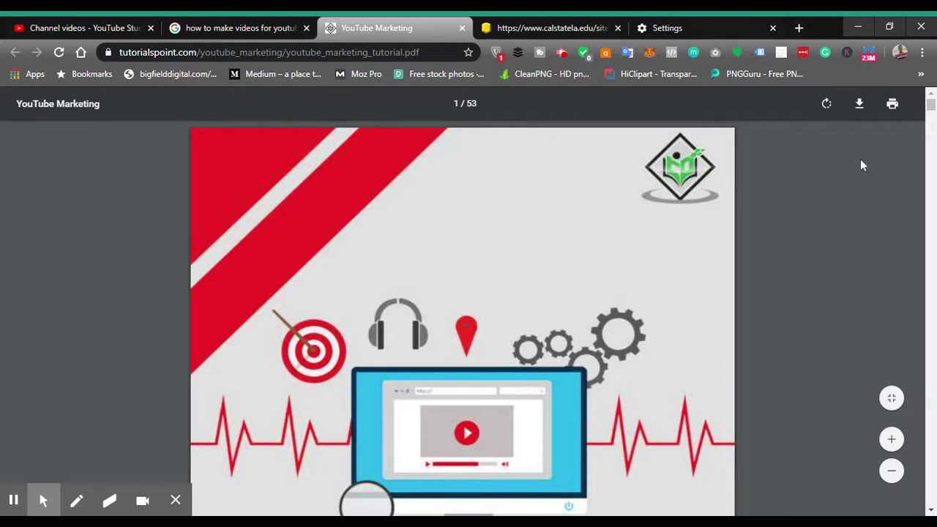
left_click_drag(931, 107, 929, 183)
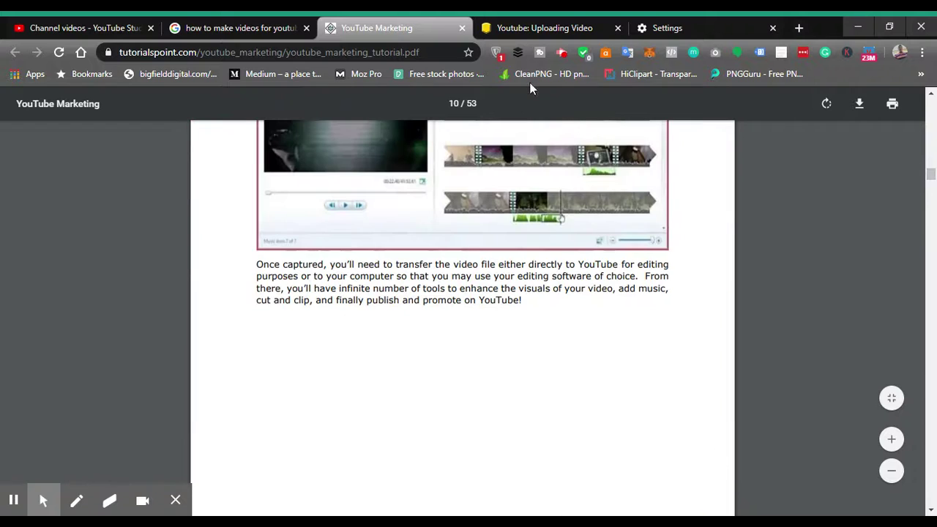
left_click_drag(931, 172, 930, 216)
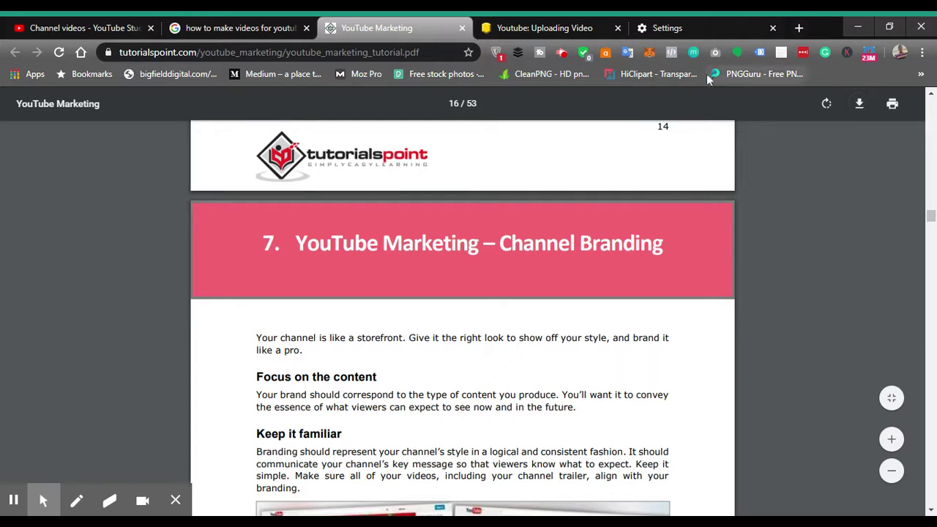
left_click(591, 23)
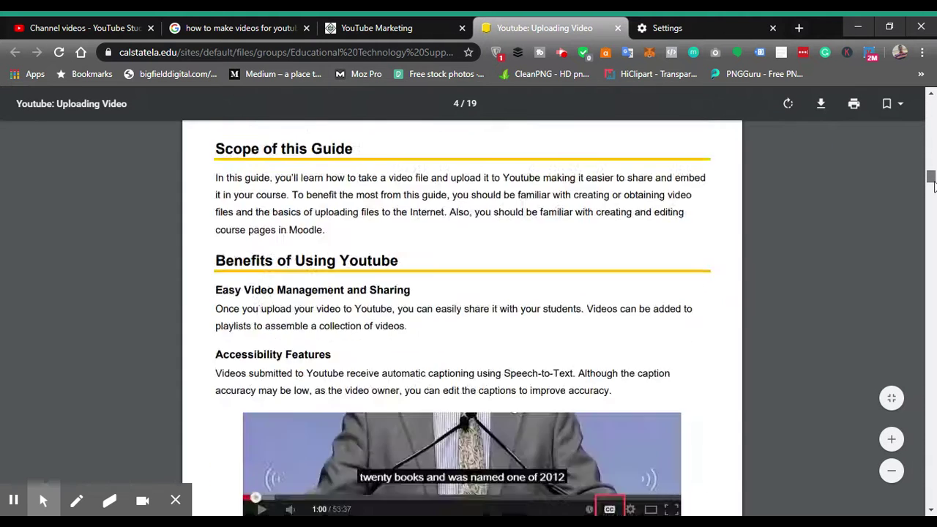
left_click_drag(931, 106, 931, 104)
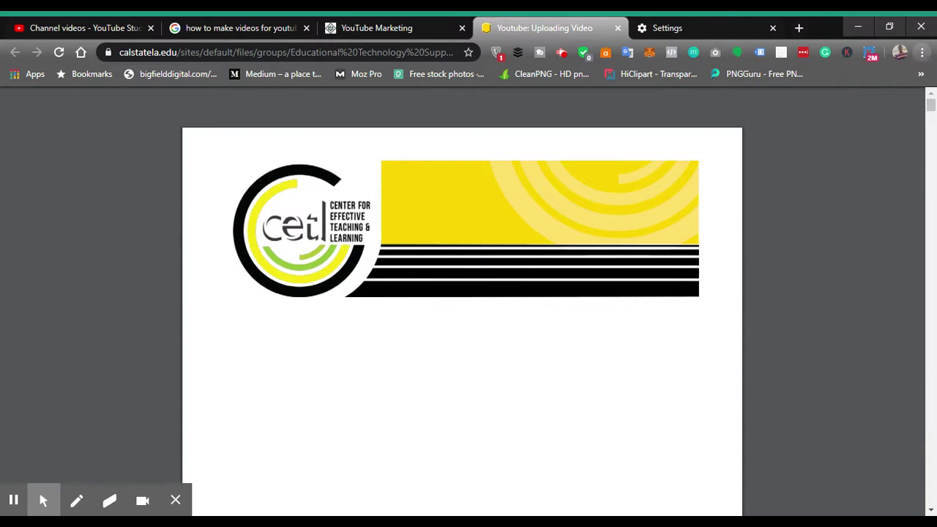
Filter Chrome's settings for 'pdf'.
left_click(668, 28)
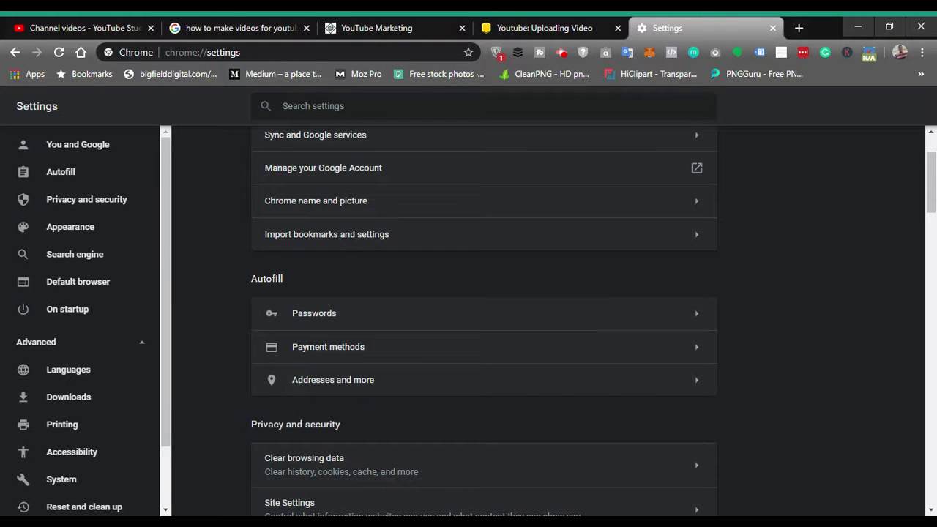
left_click(351, 106)
type("pdf")
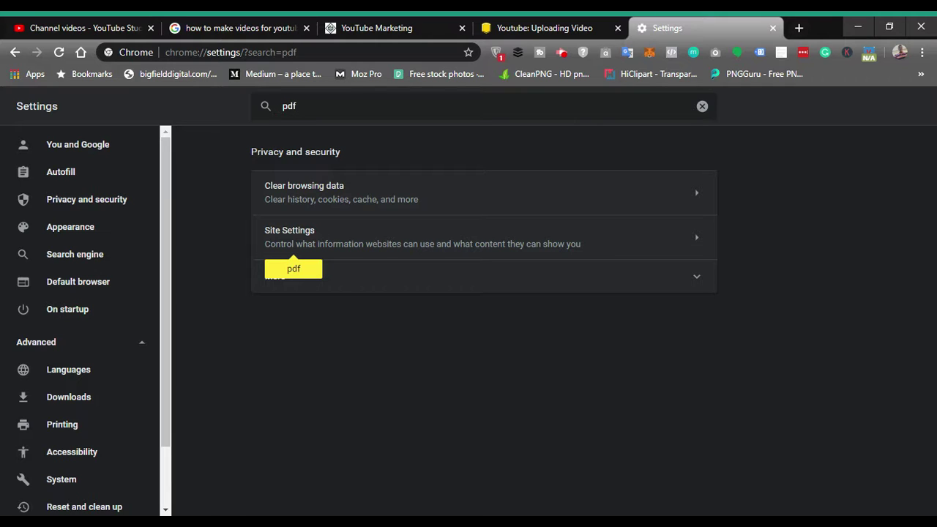
Go into Site Settings and scroll down to the PDF documents entry.
left_click(409, 248)
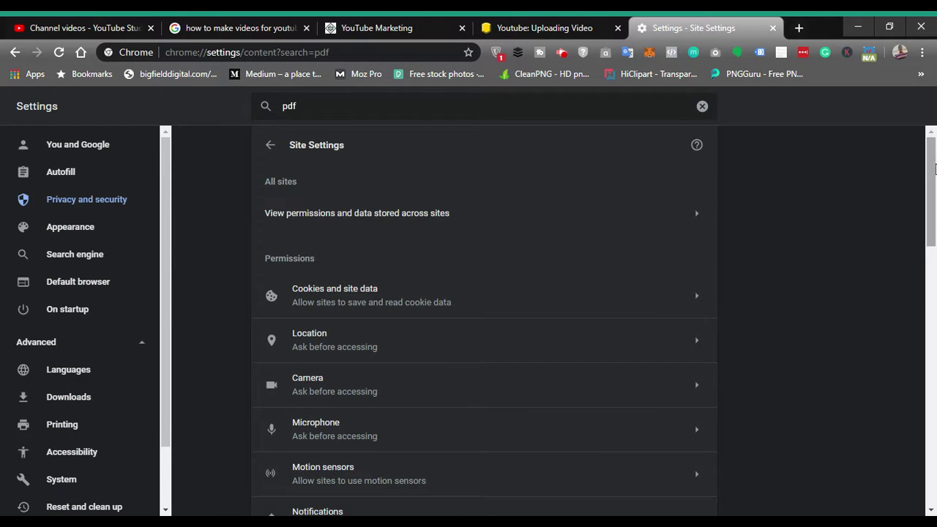
left_click_drag(933, 170, 915, 402)
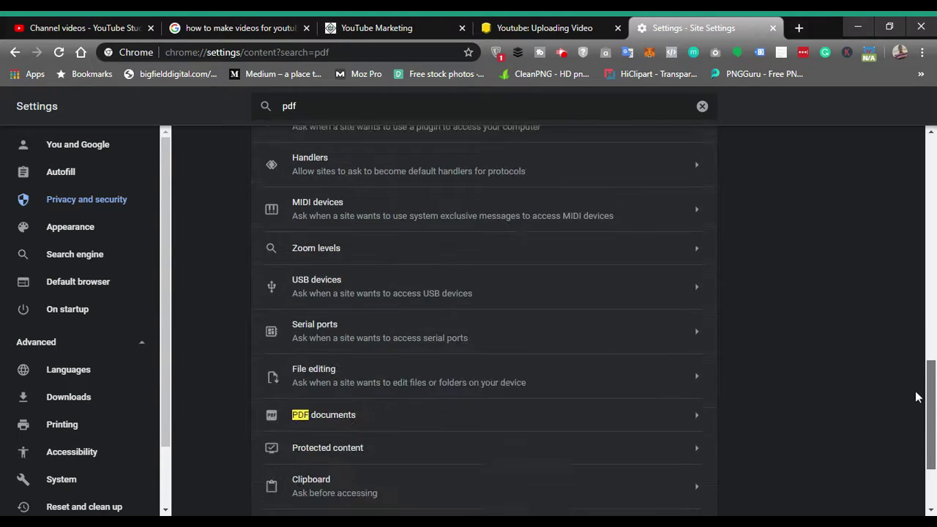
left_click_drag(914, 403, 922, 432)
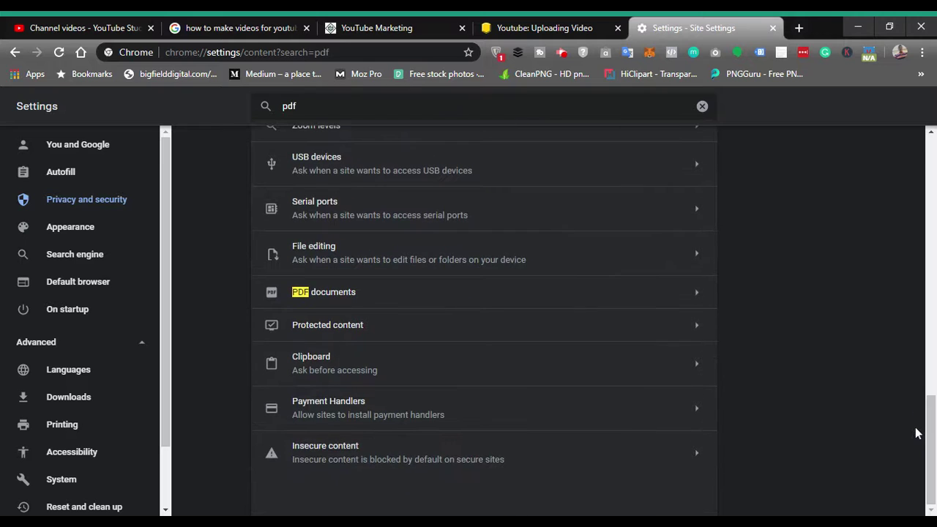
Open PDF documents settings, leaving 'Download PDF files instead of opening' off.
left_click(669, 299)
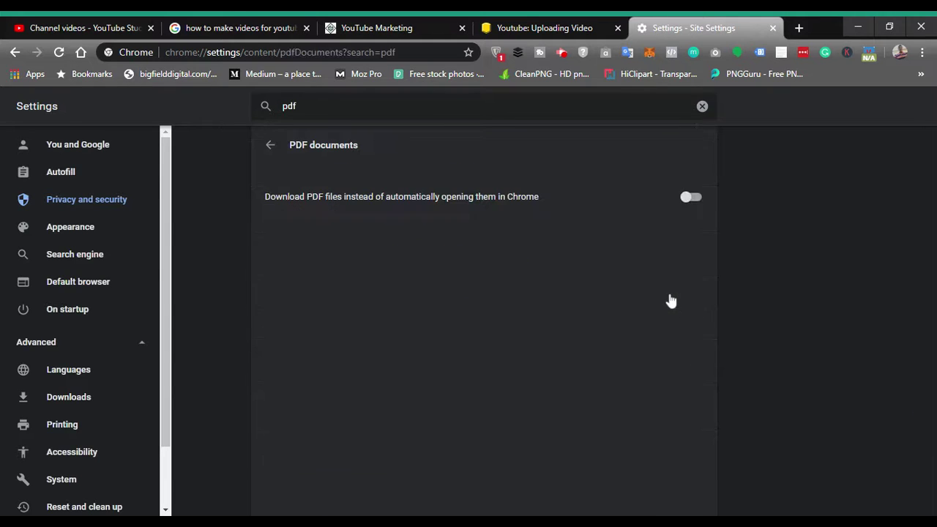